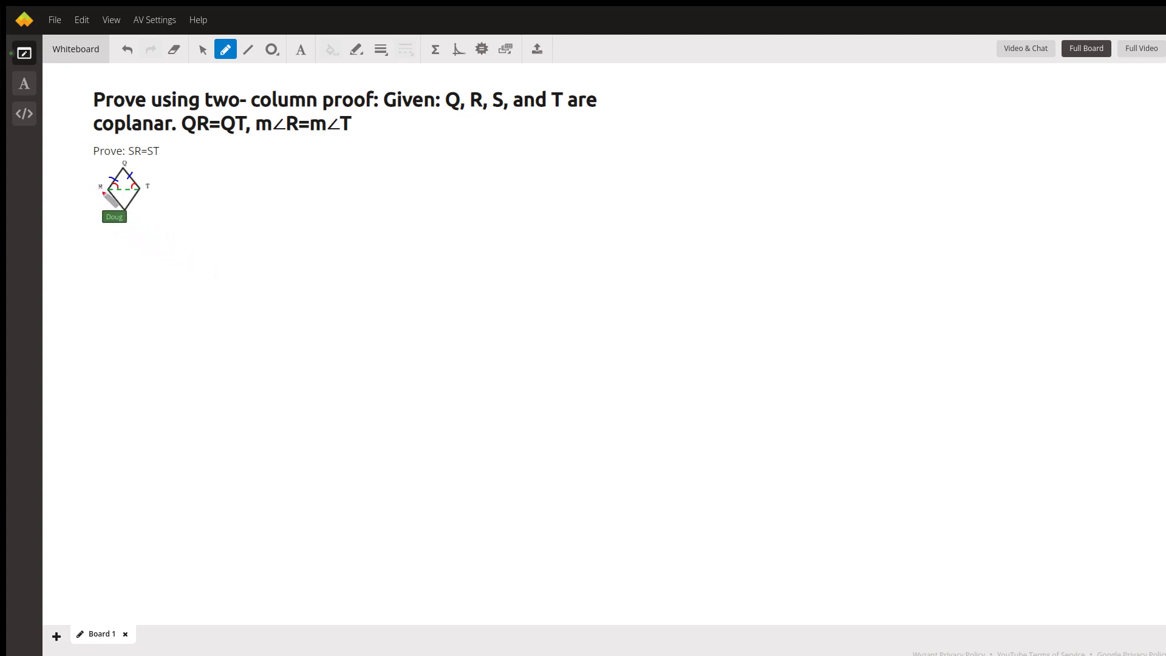
Trace over the kite's R vertex label in red to highlight it.
{"action": "left_click_drag", "start_coordinate": [102, 191], "coordinate": [97, 190]}
{"action": "left_click_drag", "start_coordinate": [100, 189], "coordinate": [99, 181]}
Underline m∠R in the prompt in red and write m∠QRS = m∠QTS beneath it.
{"action": "left_click_drag", "start_coordinate": [207, 170], "coordinate": [208, 178]}
{"action": "mouse_move", "coordinate": [257, 135]}
{"action": "left_mouse_down"}
{"action": "mouse_move", "coordinate": [291, 133]}
{"action": "mouse_move", "coordinate": [267, 157]}
{"action": "mouse_move", "coordinate": [288, 152]}
{"action": "left_mouse_up"}
{"action": "mouse_move", "coordinate": [318, 147]}
{"action": "left_mouse_down"}
{"action": "mouse_move", "coordinate": [314, 156]}
{"action": "mouse_move", "coordinate": [335, 155]}
{"action": "left_mouse_up"}
{"action": "left_click_drag", "start_coordinate": [355, 150], "coordinate": [371, 152]}
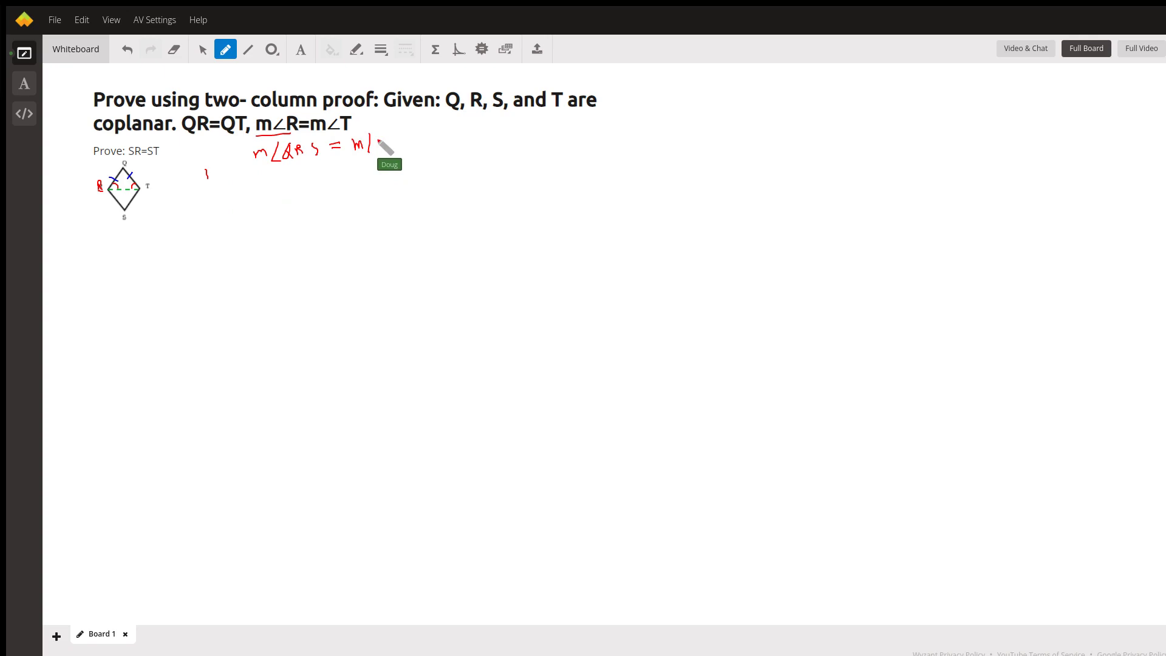
{"action": "left_click_drag", "start_coordinate": [367, 153], "coordinate": [409, 143]}
Mark the angle at vertex T and add tick marks to the kite's lower-left side.
{"action": "left_click_drag", "start_coordinate": [136, 181], "coordinate": [135, 193]}
{"action": "left_click_drag", "start_coordinate": [110, 199], "coordinate": [112, 208]}
Handwrite m∠QRT + m∠SRT = m∠QTR + m∠STR in blue below the red equation.
{"action": "left_click_drag", "start_coordinate": [254, 192], "coordinate": [295, 193]}
{"action": "mouse_move", "coordinate": [301, 177]}
{"action": "left_mouse_down"}
{"action": "mouse_move", "coordinate": [313, 192]}
{"action": "mouse_move", "coordinate": [354, 186]}
{"action": "mouse_move", "coordinate": [371, 164]}
{"action": "mouse_move", "coordinate": [381, 187]}
{"action": "mouse_move", "coordinate": [390, 178]}
{"action": "mouse_move", "coordinate": [468, 179]}
{"action": "mouse_move", "coordinate": [479, 158]}
{"action": "mouse_move", "coordinate": [518, 170]}
{"action": "left_mouse_up"}
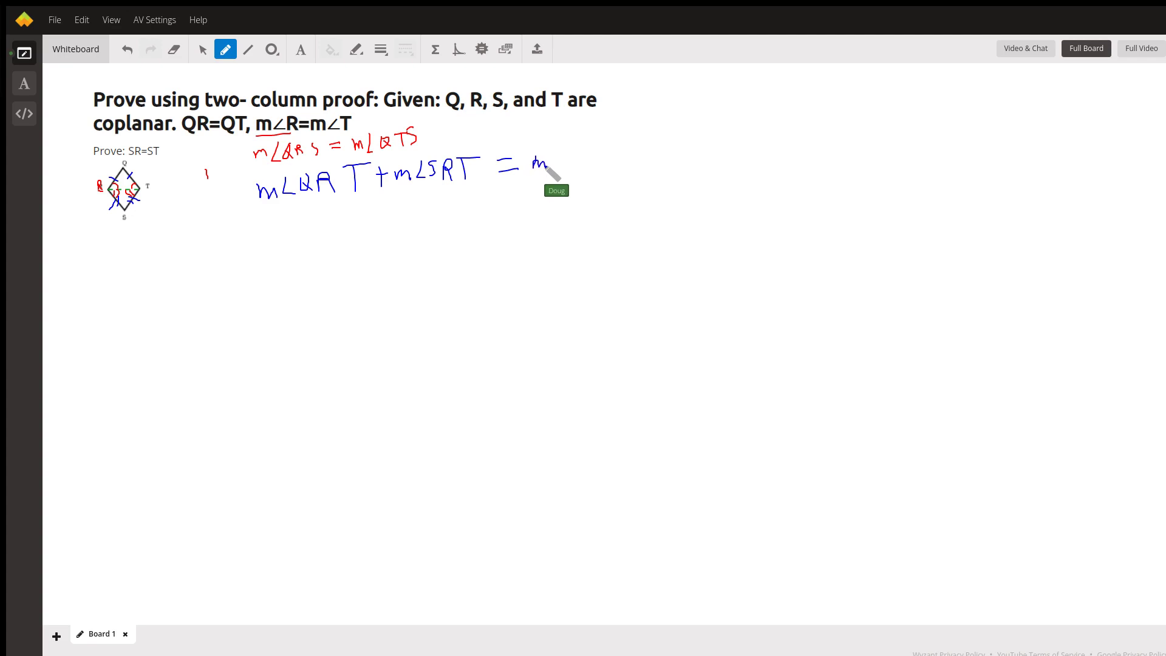
{"action": "mouse_move", "coordinate": [547, 167]}
{"action": "left_mouse_down"}
{"action": "mouse_move", "coordinate": [591, 164]}
{"action": "mouse_move", "coordinate": [597, 139]}
{"action": "mouse_move", "coordinate": [598, 159]}
{"action": "mouse_move", "coordinate": [629, 151]}
{"action": "left_mouse_up"}
{"action": "left_click_drag", "start_coordinate": [622, 144], "coordinate": [622, 159]}
{"action": "mouse_move", "coordinate": [644, 151]}
{"action": "left_mouse_down"}
{"action": "mouse_move", "coordinate": [680, 153]}
{"action": "mouse_move", "coordinate": [707, 134]}
{"action": "left_mouse_up"}
{"action": "mouse_move", "coordinate": [701, 135]}
{"action": "left_mouse_down"}
{"action": "mouse_move", "coordinate": [701, 148]}
{"action": "mouse_move", "coordinate": [721, 146]}
{"action": "left_mouse_up"}
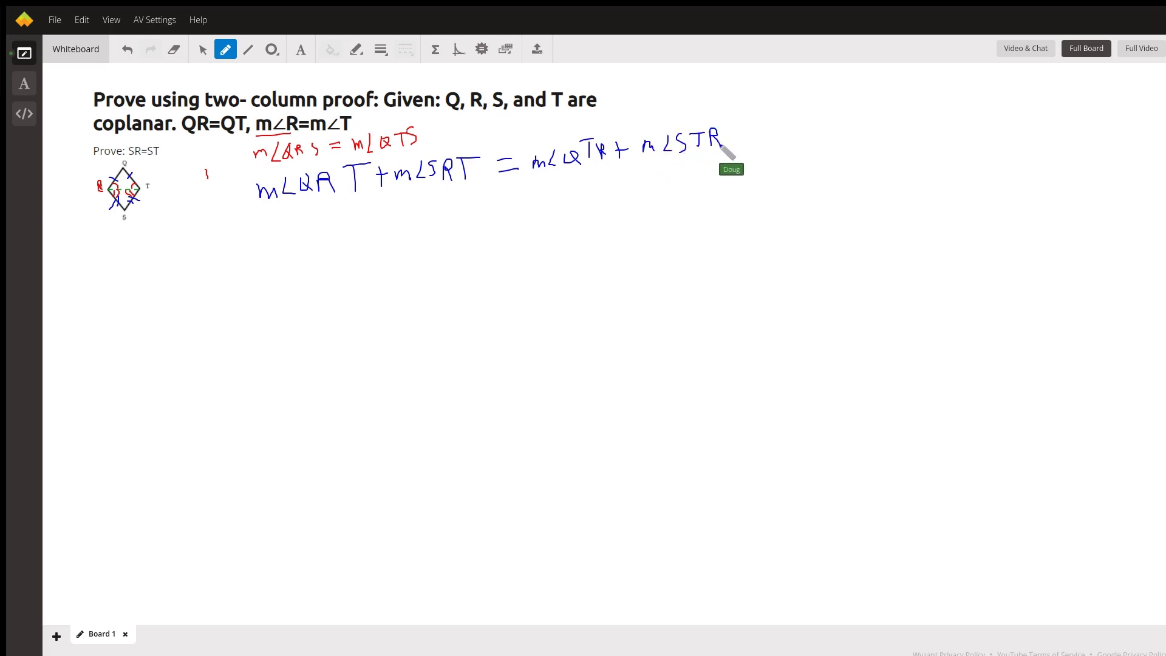